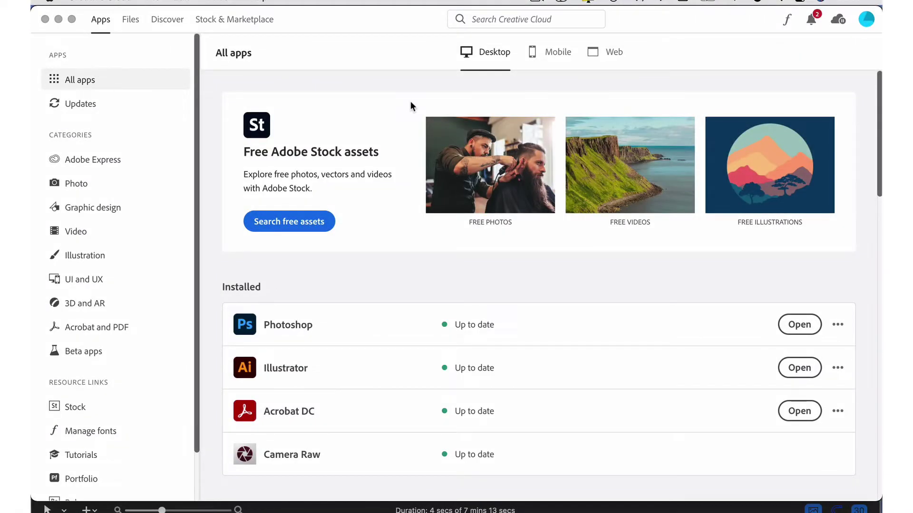
Step: Search the Creative Cloud Stock & Marketplace plugins for 'pantone'
click(250, 19)
click(331, 185)
text(pantone)
key(Return)
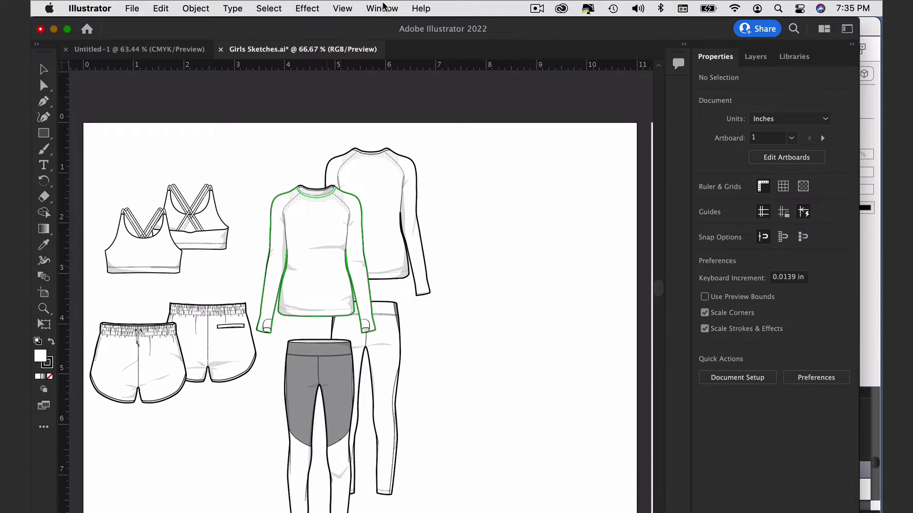
Step: Open the Pantone Connect extension panel from the Window > Extensions menu
click(383, 7)
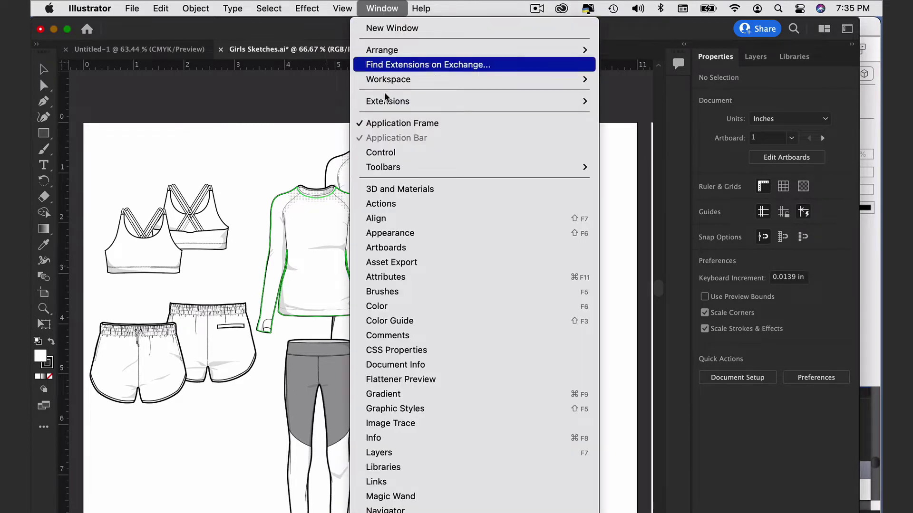
mouse_move(387, 105)
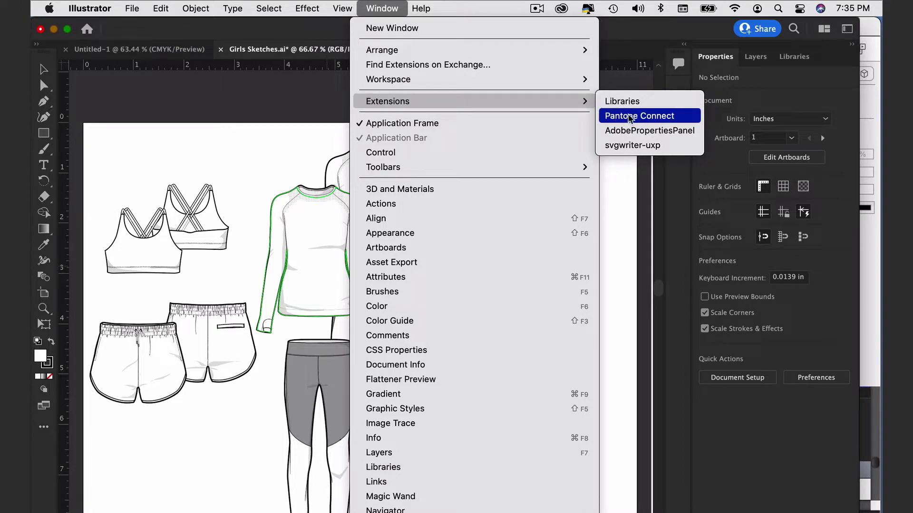
click(629, 116)
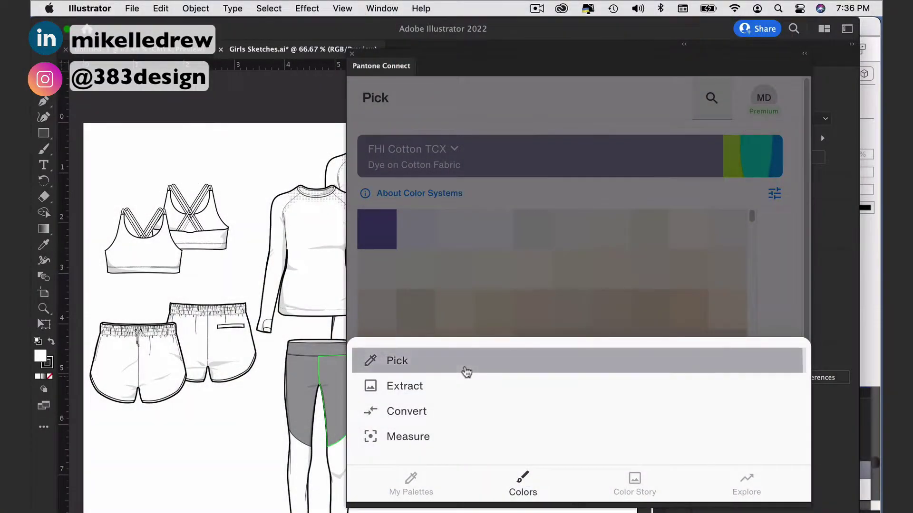
Step: Add Very Peri from FHI Cotton TCX to the Untitled palette and open its share dialog
click(467, 361)
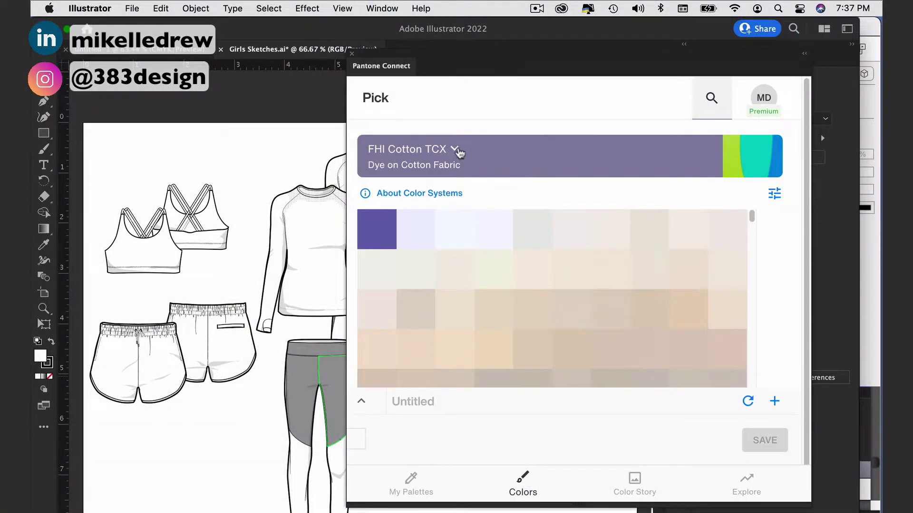
click(455, 149)
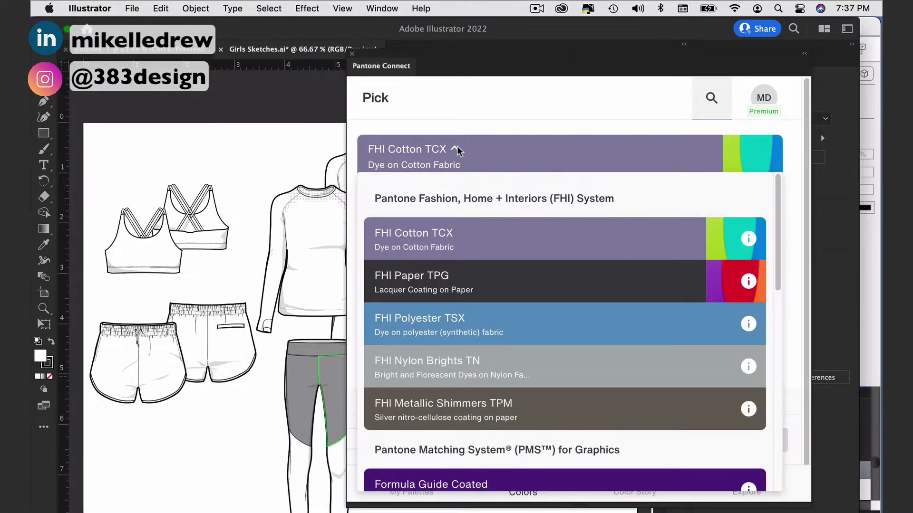
click(458, 151)
click(390, 218)
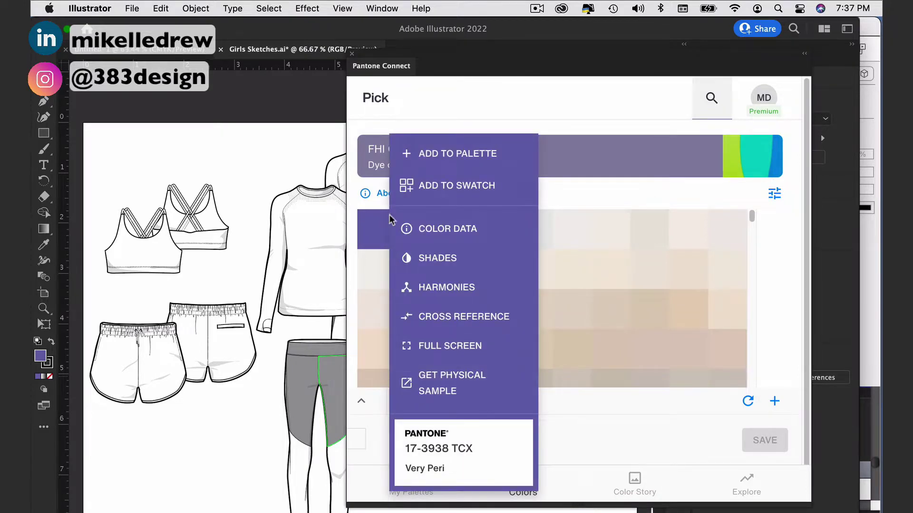
click(428, 154)
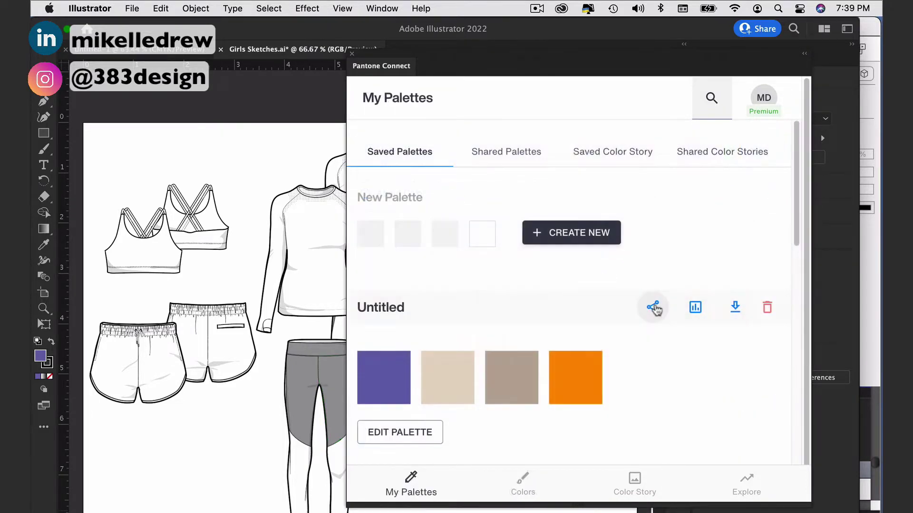
click(653, 306)
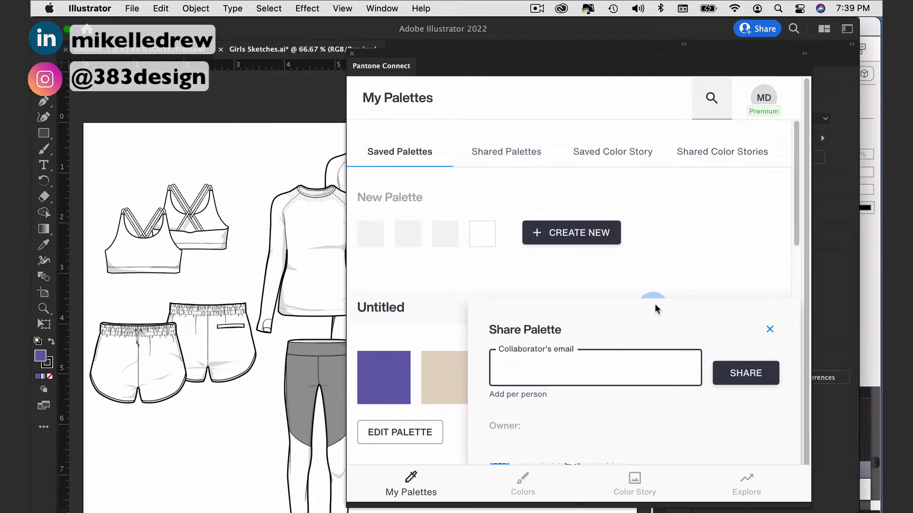
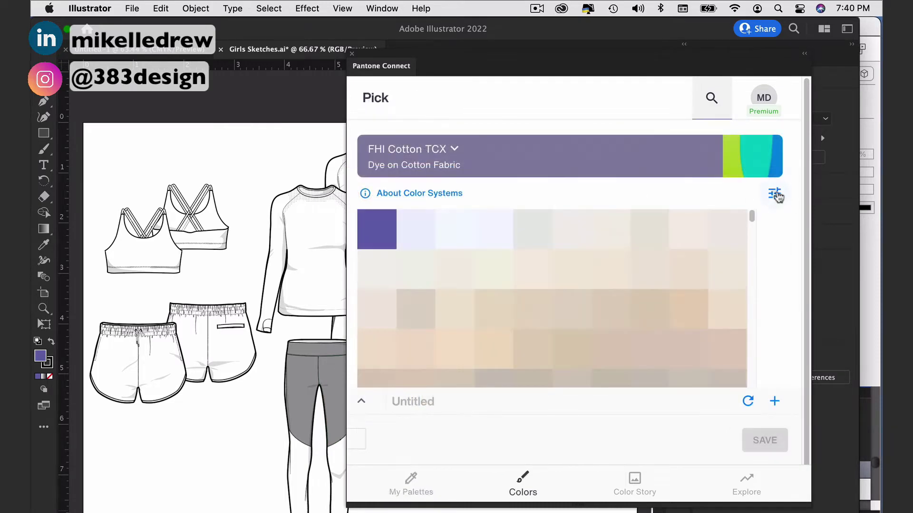
Step: Enter a collaborator's e-mail to share the palette, then filter FHI Cotton TCX colours by code 18-32
click(775, 194)
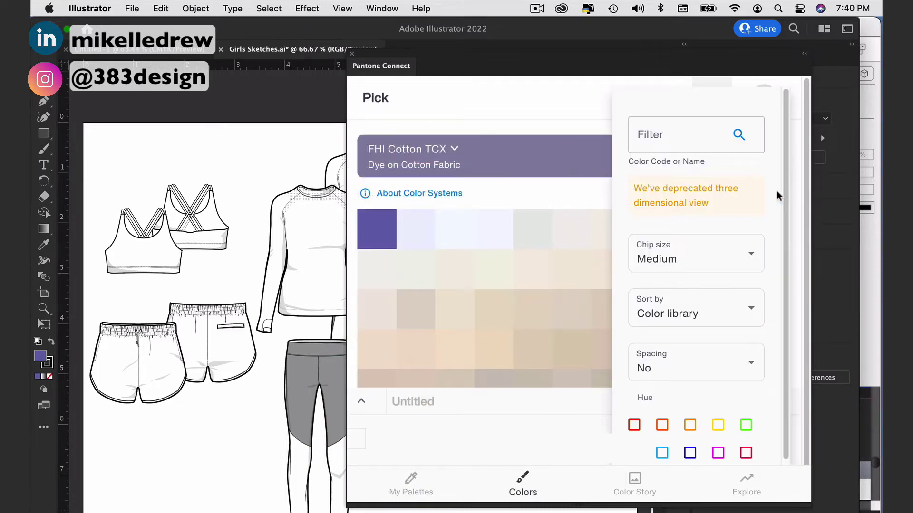
click(667, 128)
text(18)
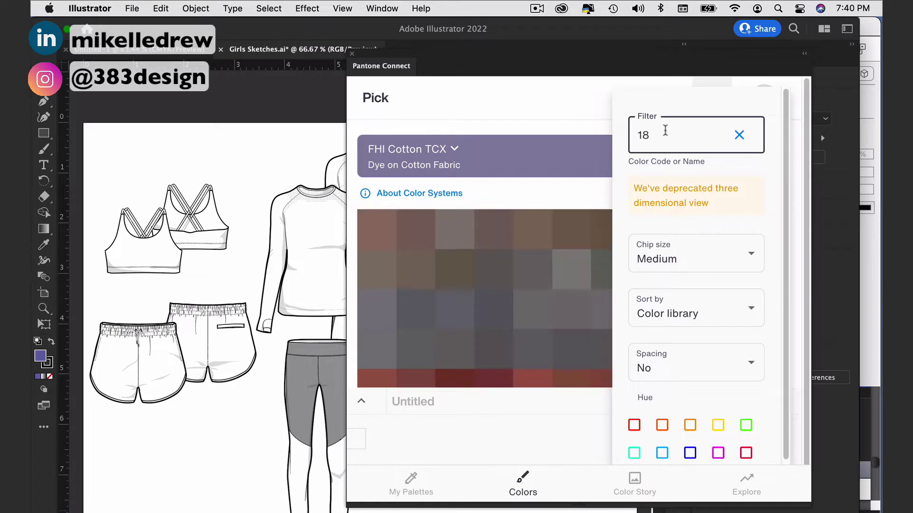
text(-332)
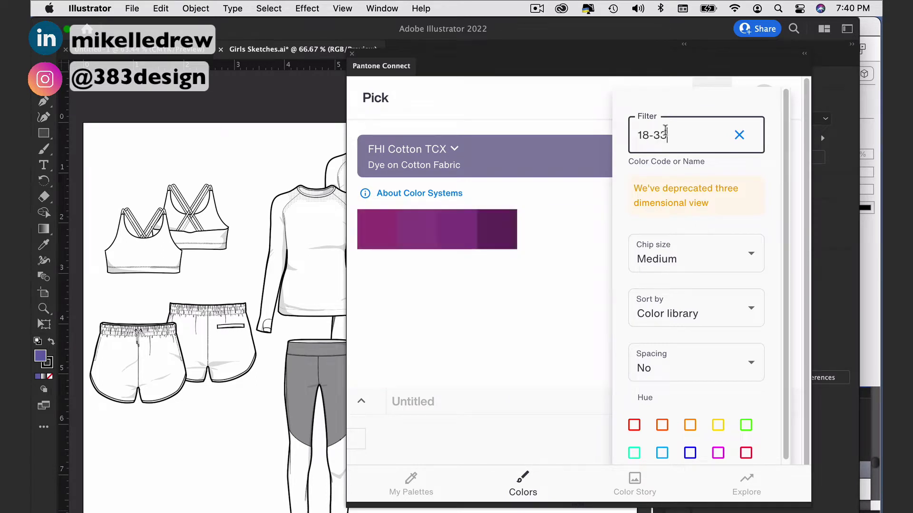
key(Return)
Step: Browse the Explore trend stories, advancing the inspiration carousel twice
click(746, 486)
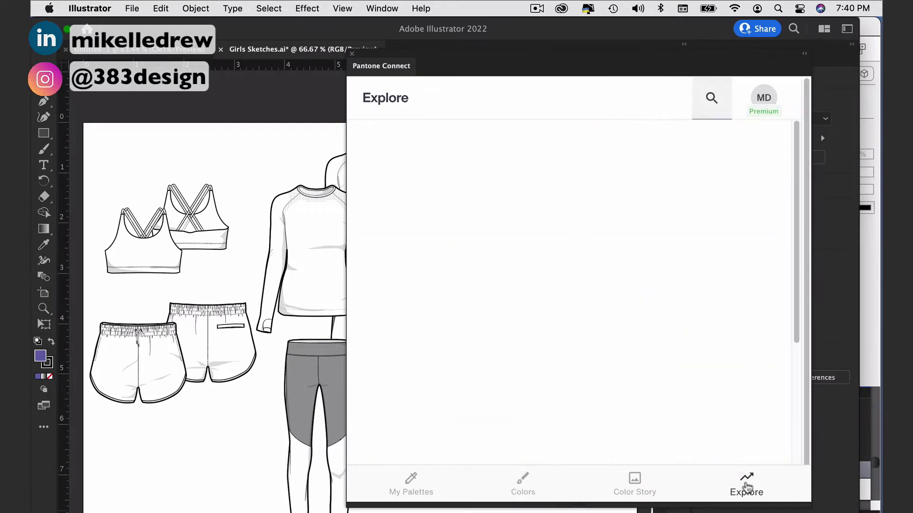
scroll(797, 211, down, 10)
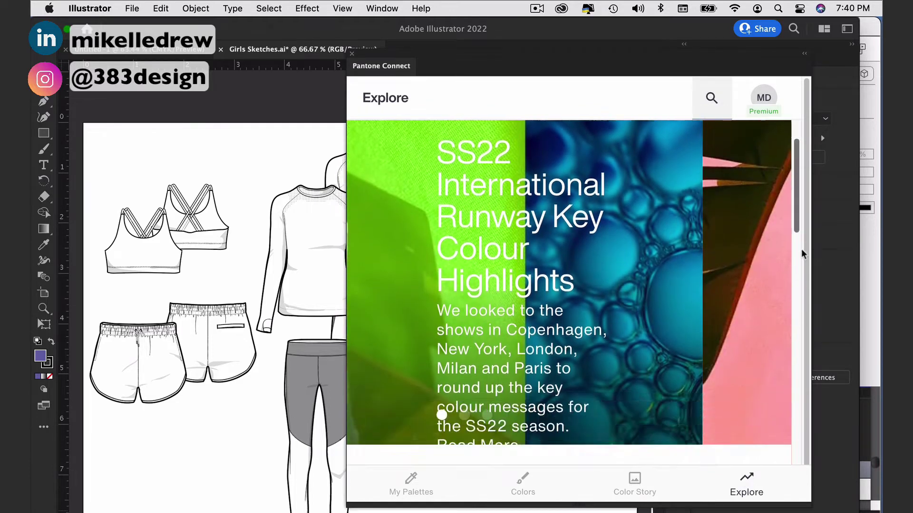
click(775, 284)
click(775, 284)
scroll(776, 286, down, 2)
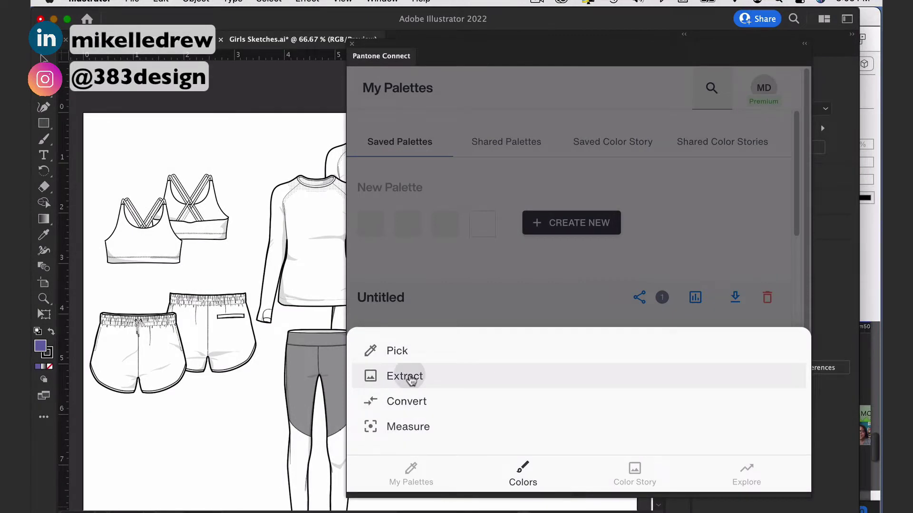
Step: Extract 17-4336 TCX Blithe from the sky of the seashell photo and view its colour data
click(410, 378)
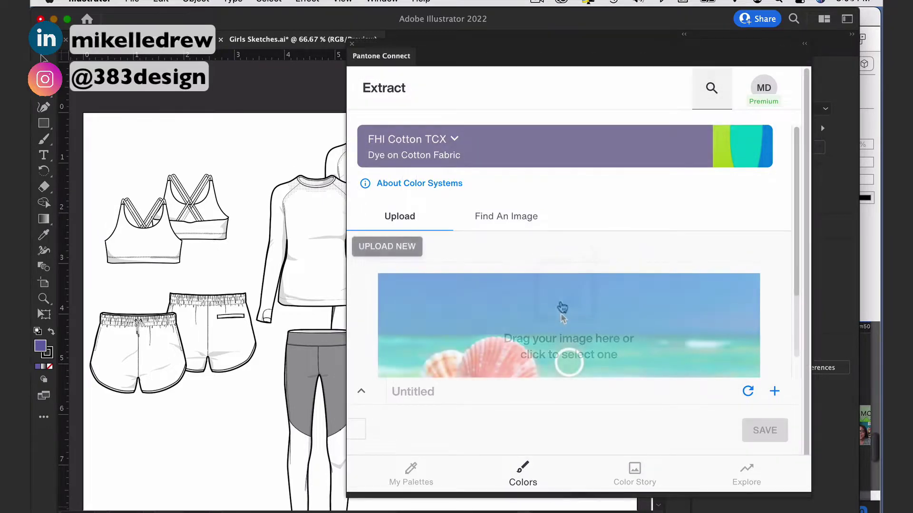
scroll(547, 304, down, 3)
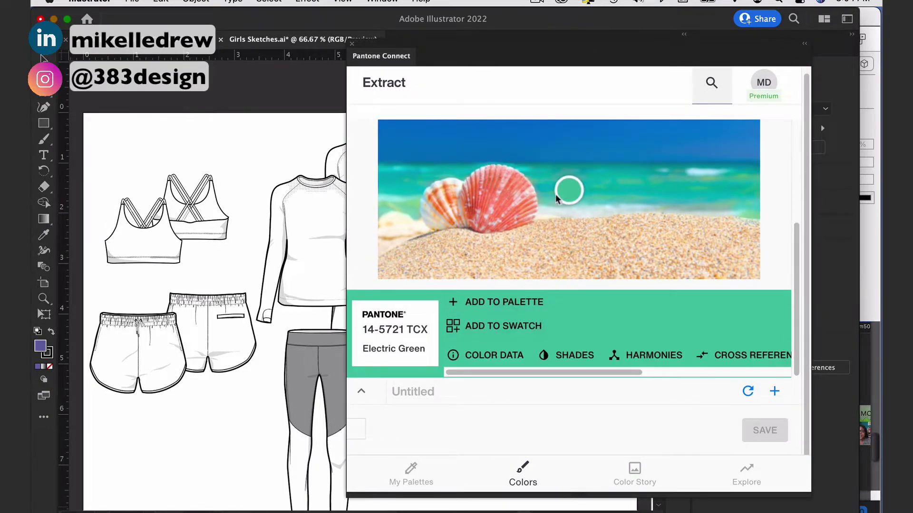
drag(568, 190, 550, 143)
click(550, 144)
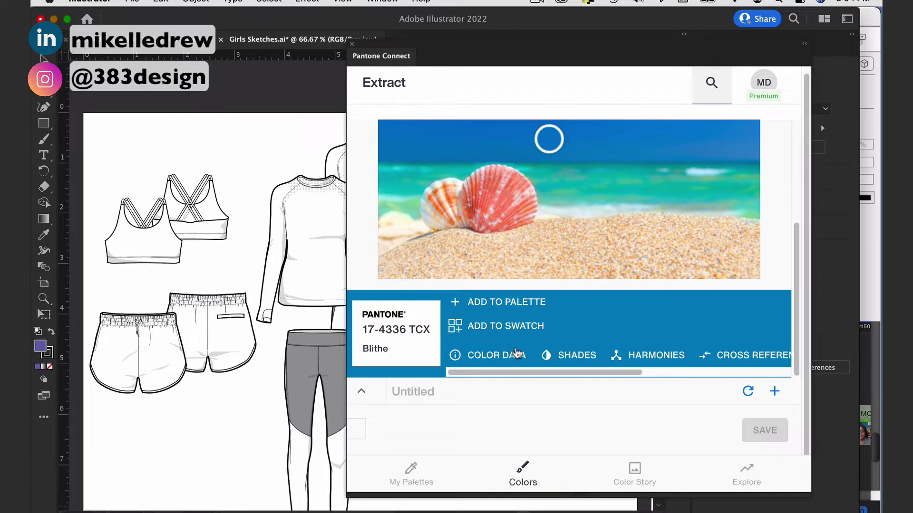
click(505, 354)
Step: Scroll through Blithe's colour info, then view its shades and harmonies
scroll(575, 292, down, 4)
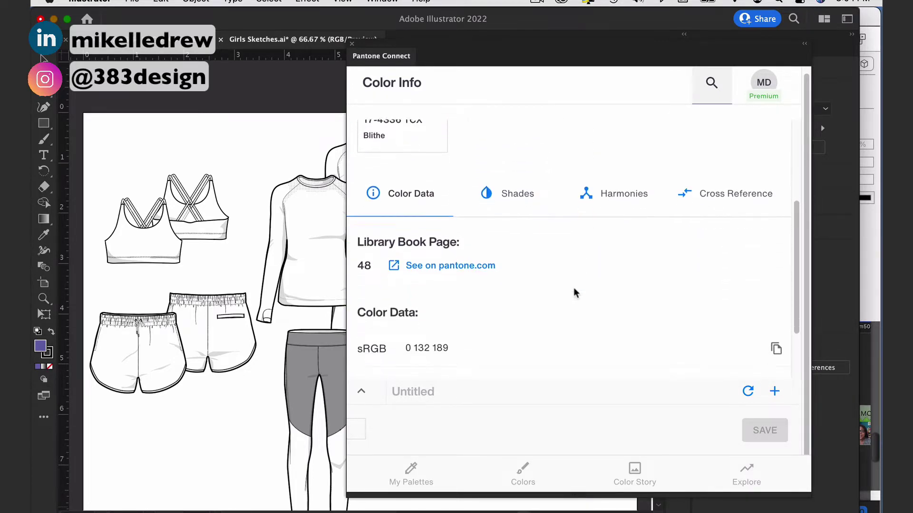
scroll(575, 292, down, 2)
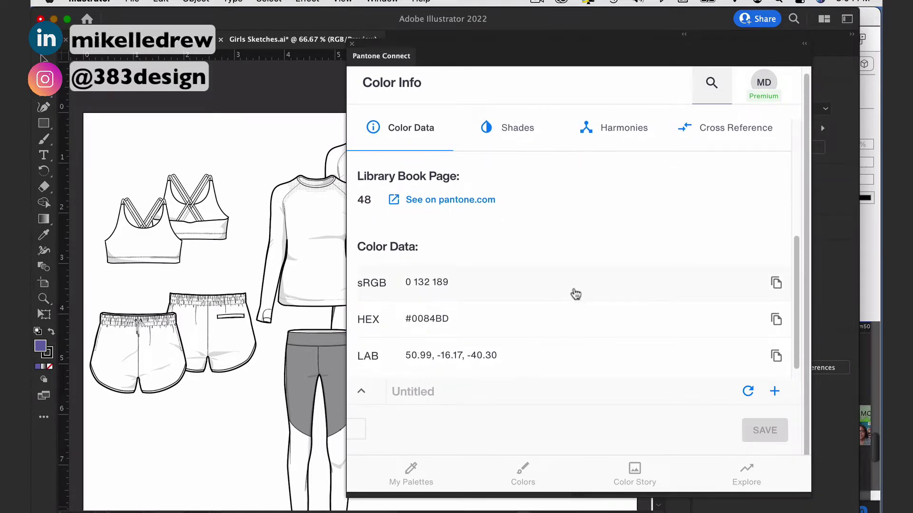
click(511, 128)
scroll(799, 263, down, 2)
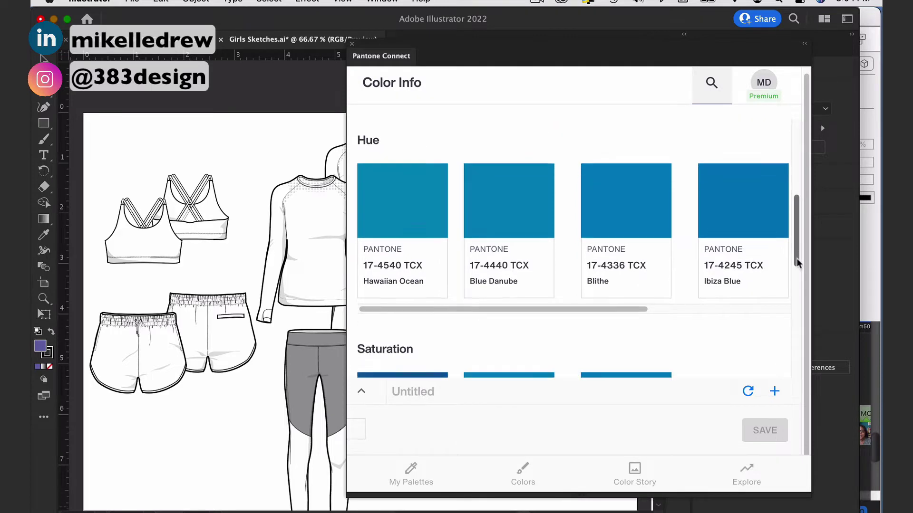
scroll(799, 263, down, 10)
drag(802, 254, 801, 143)
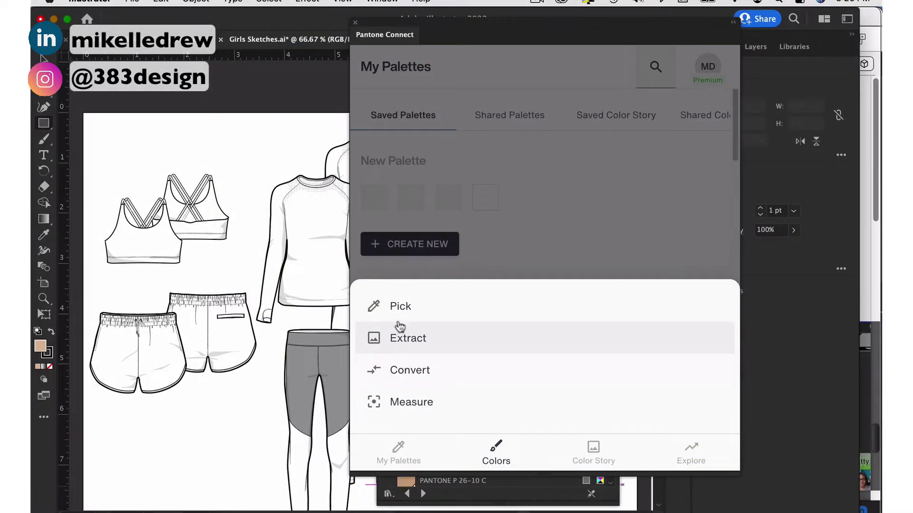
Step: Filter FHI Cotton TCX by 15-12 to isolate 15-1218 TCX Semolina and show its actions
click(392, 306)
click(669, 132)
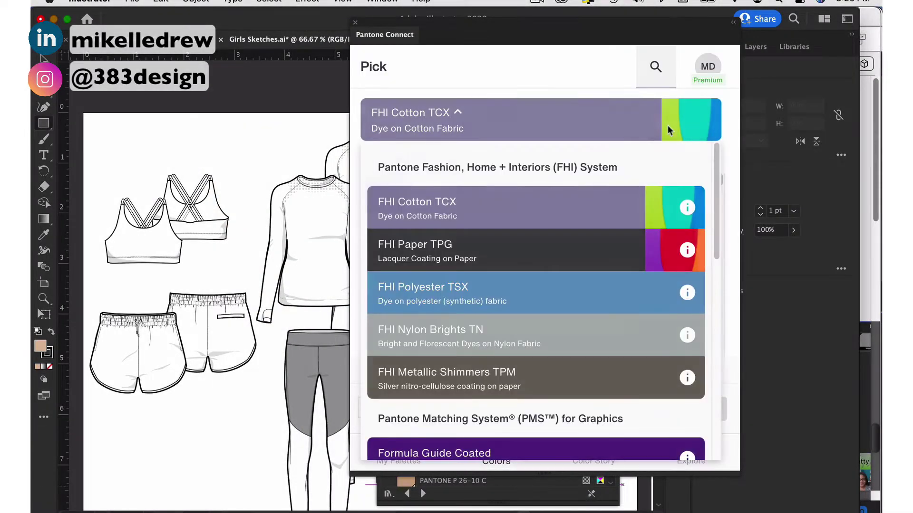
click(584, 209)
click(713, 157)
text(15-12)
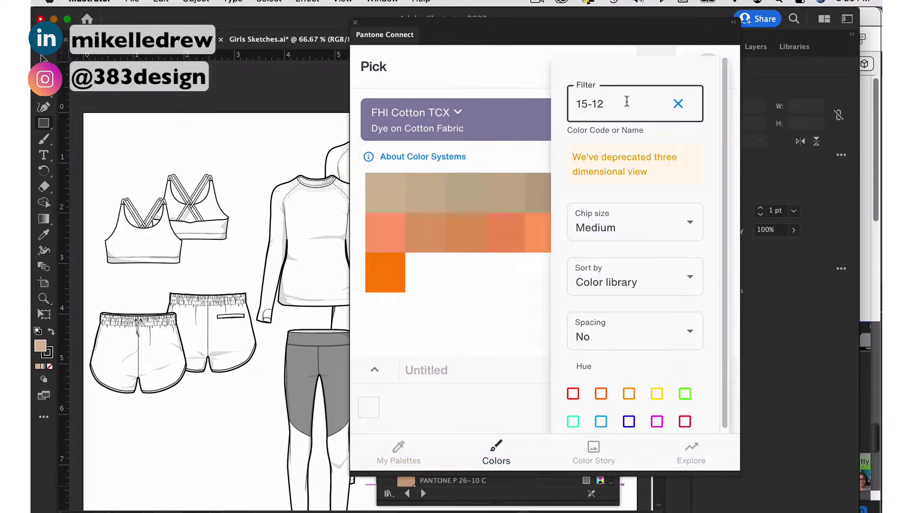
click(499, 209)
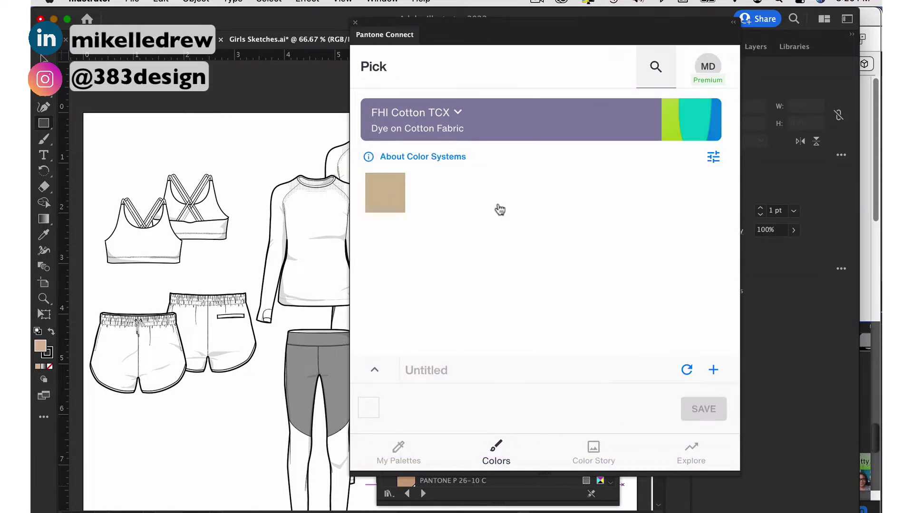
click(399, 182)
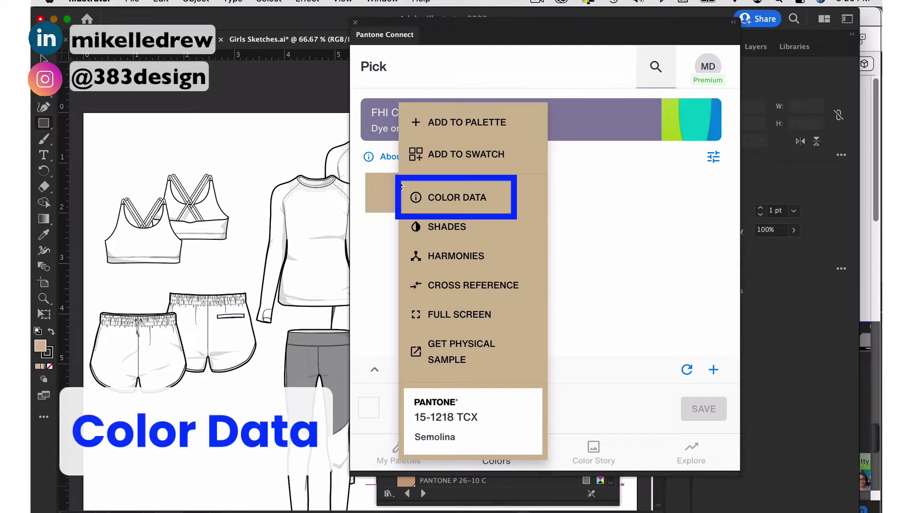
Step: Open Semolina's colour data and copy its HEX value #CEB899
click(450, 199)
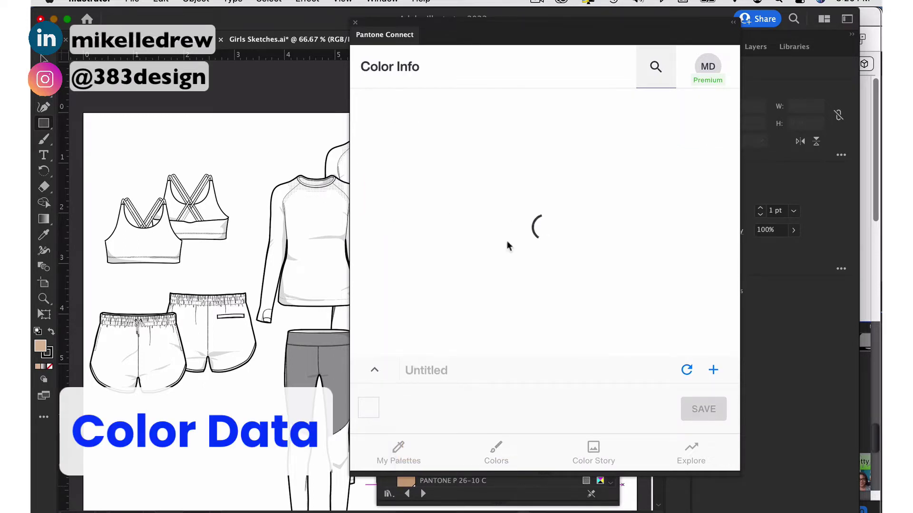
scroll(719, 289, down, 5)
scroll(718, 292, down, 2)
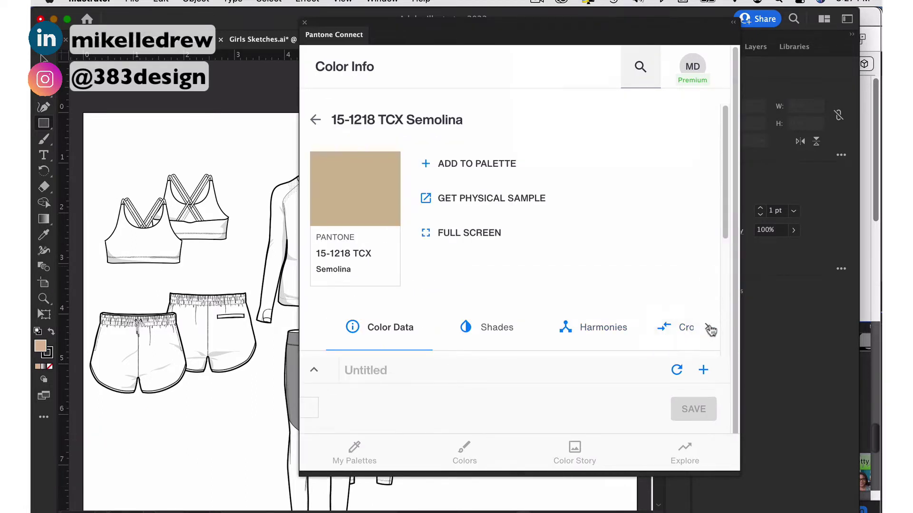
click(711, 328)
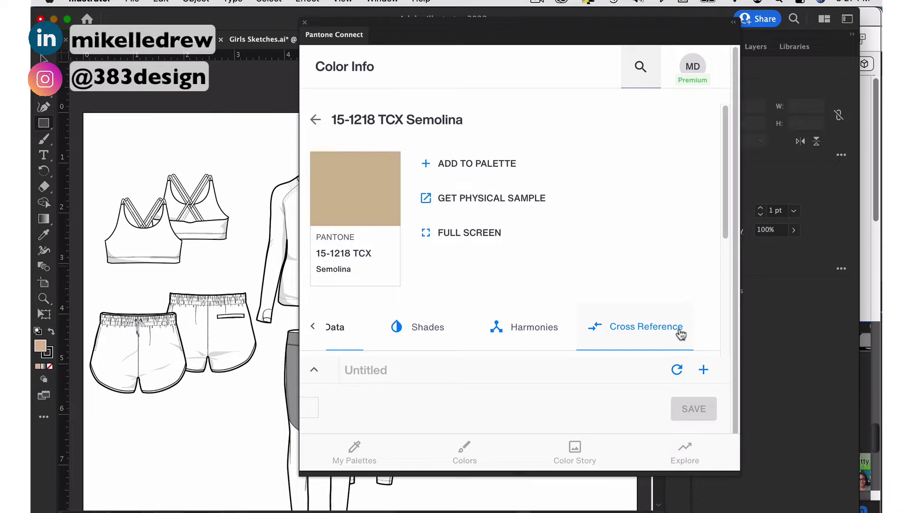
Step: Cross-reference Semolina against CMYK Coated (P 26-1 C best, P 19-10 C alternative) and move the panel aside
click(655, 327)
click(530, 204)
scroll(489, 289, down, 3)
scroll(488, 289, down, 2)
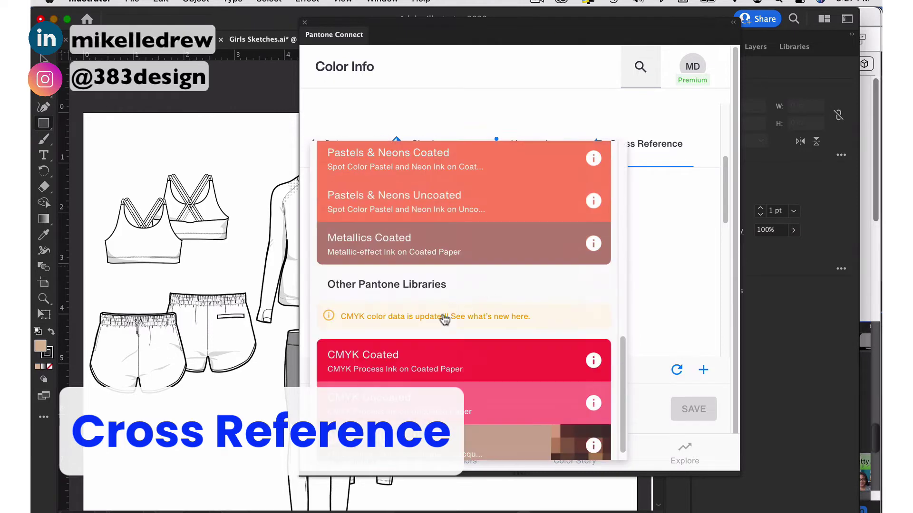
click(395, 357)
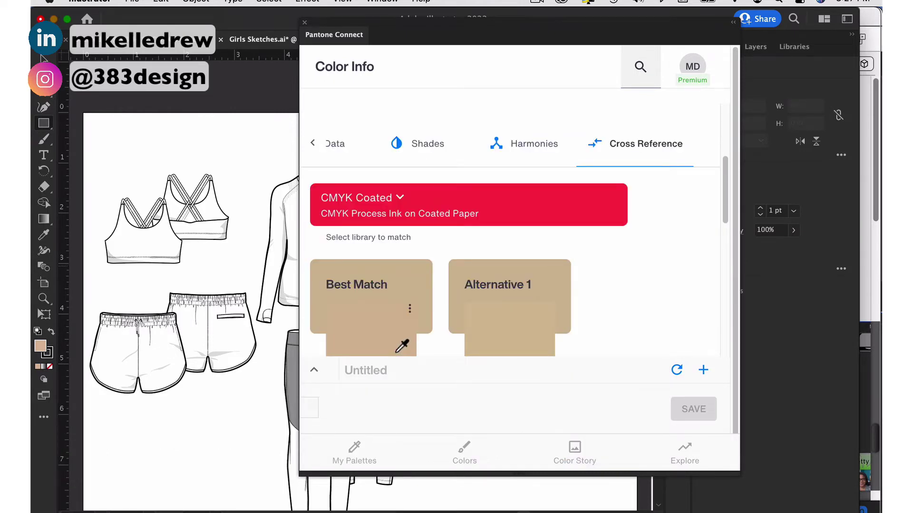
scroll(399, 351, down, 4)
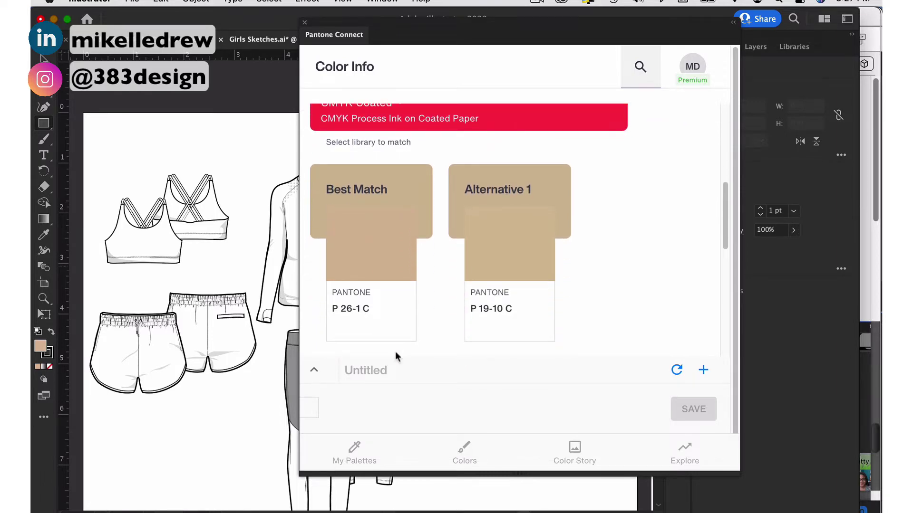
drag(587, 27, 368, 178)
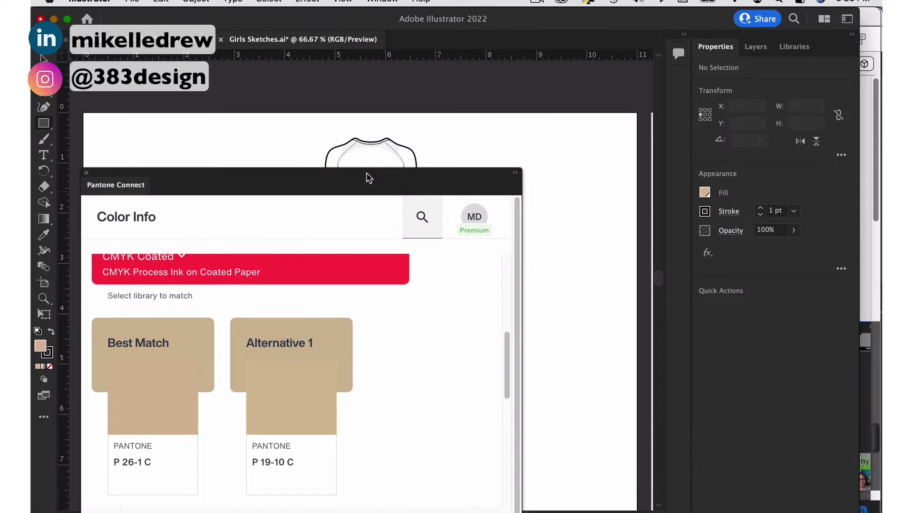
Step: Search 26-1 in the PANTONE+ CMYK Coated library, then add 15-1218 TCX Semolina to Swatches
click(384, 2)
mouse_move(447, 472)
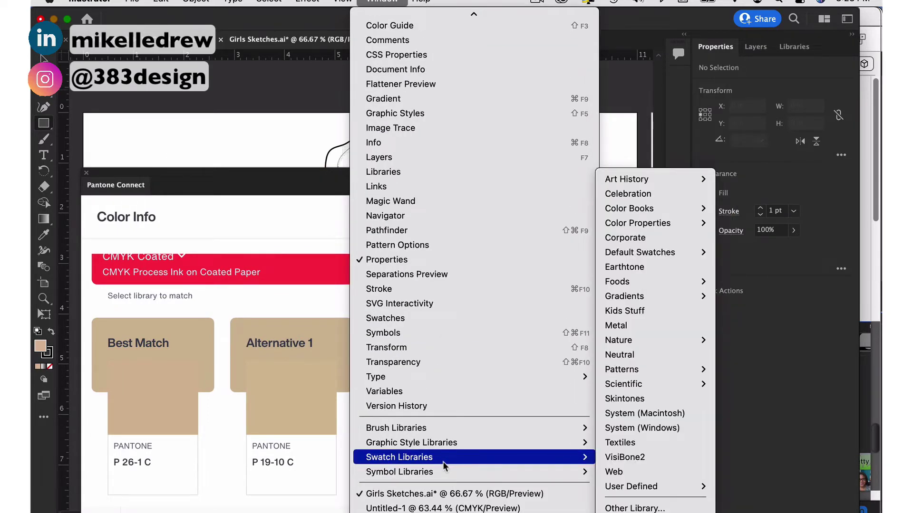
mouse_move(633, 211)
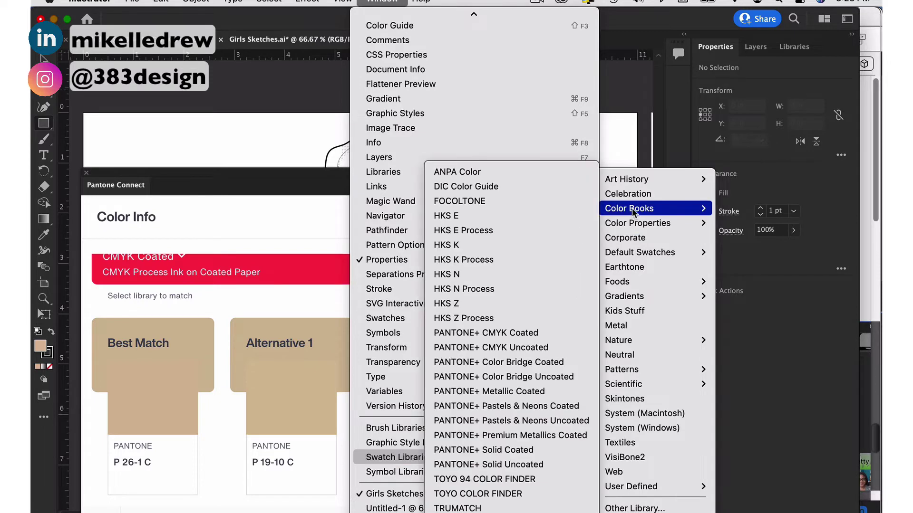
click(540, 334)
text(1)
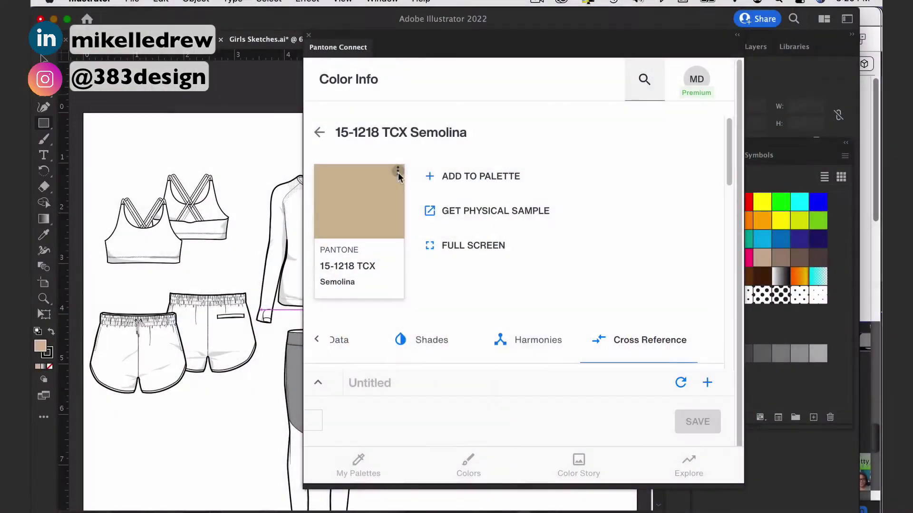
click(398, 172)
click(467, 169)
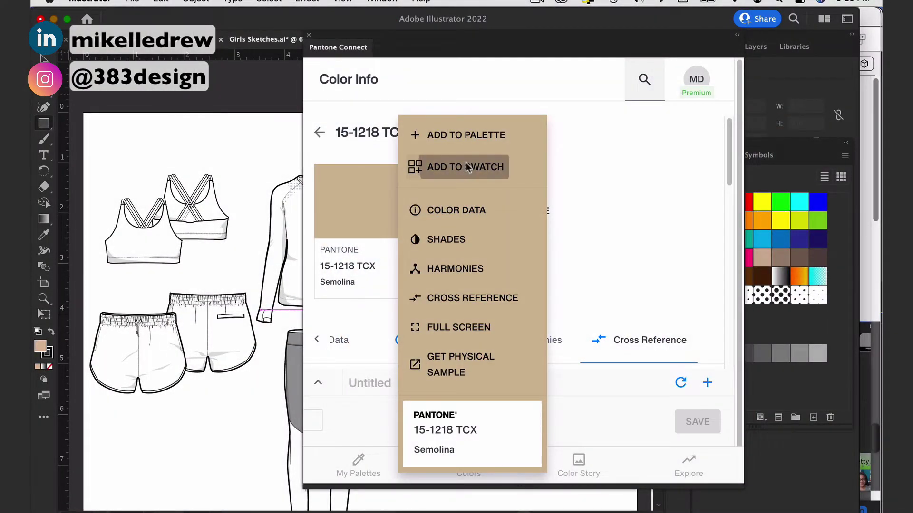